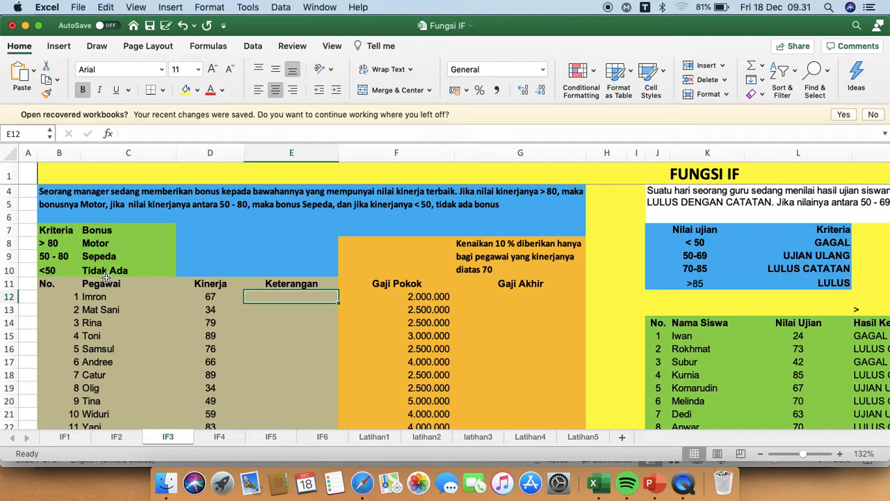
Step: Start a formula in E12 returning "Motor" when D12>80, with an empty nested IF as the false value
text(=)
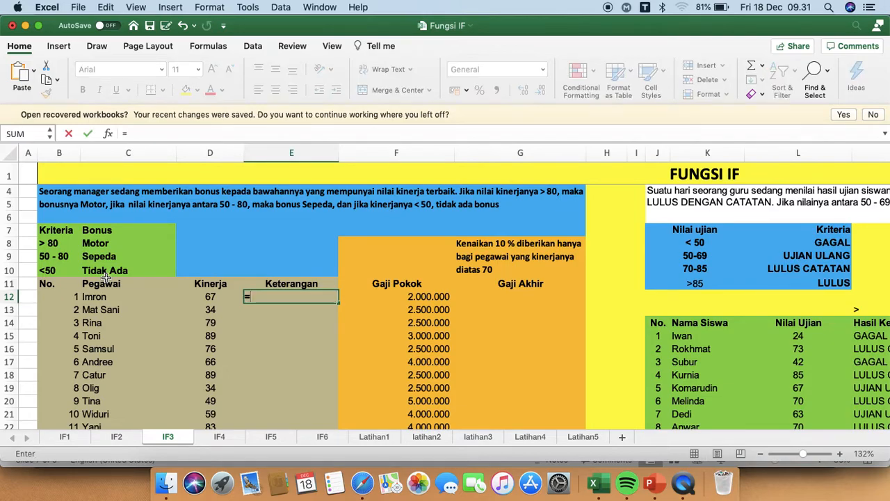
text(IF()
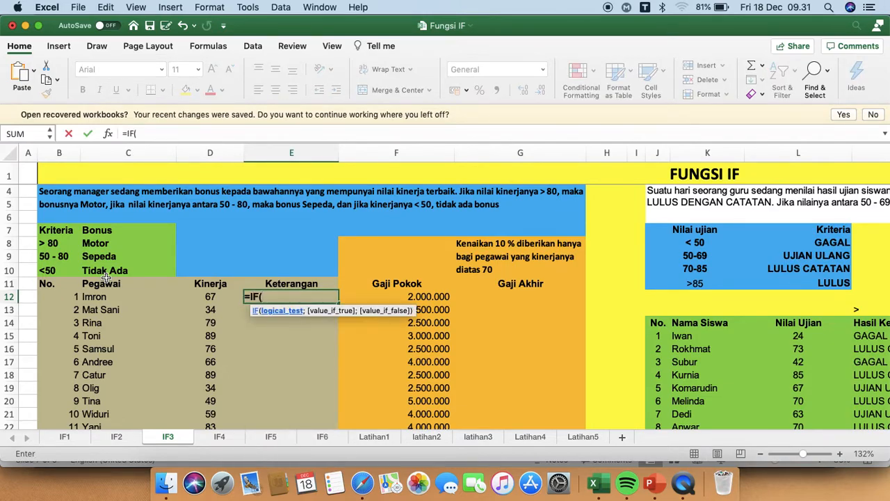
click(219, 299)
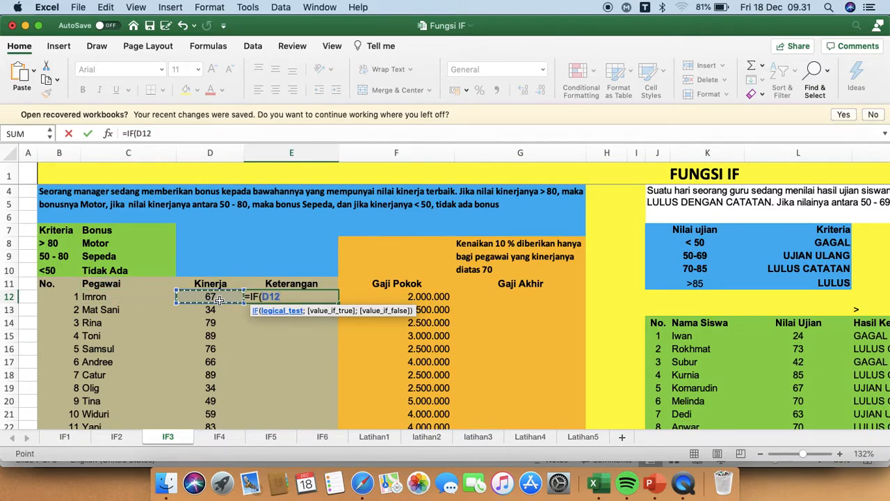
text(>80;"Motor")
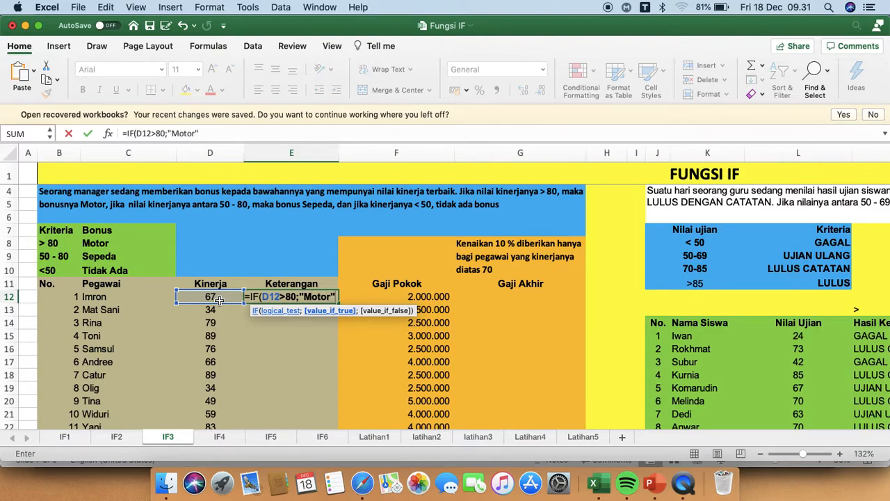
text(;)
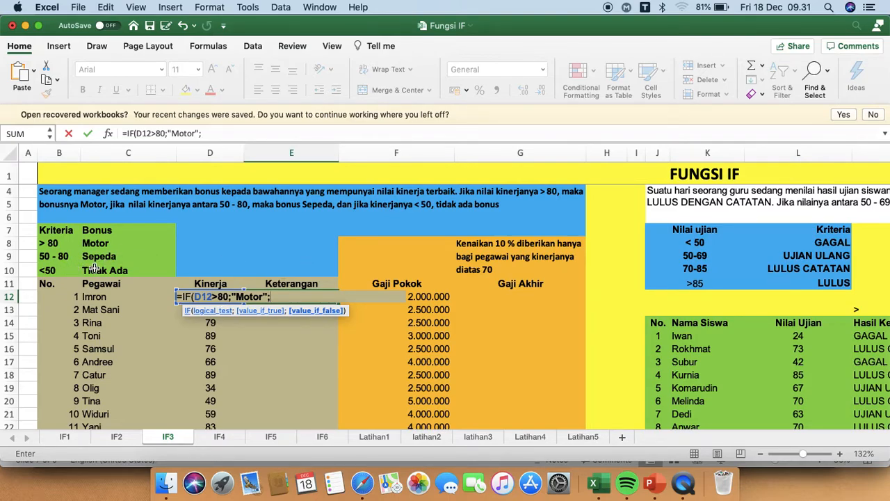
text(IF()
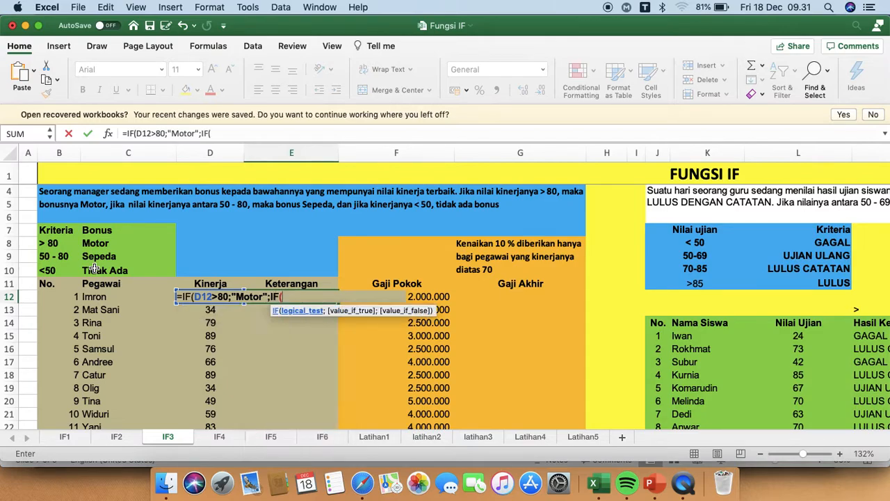
text()))
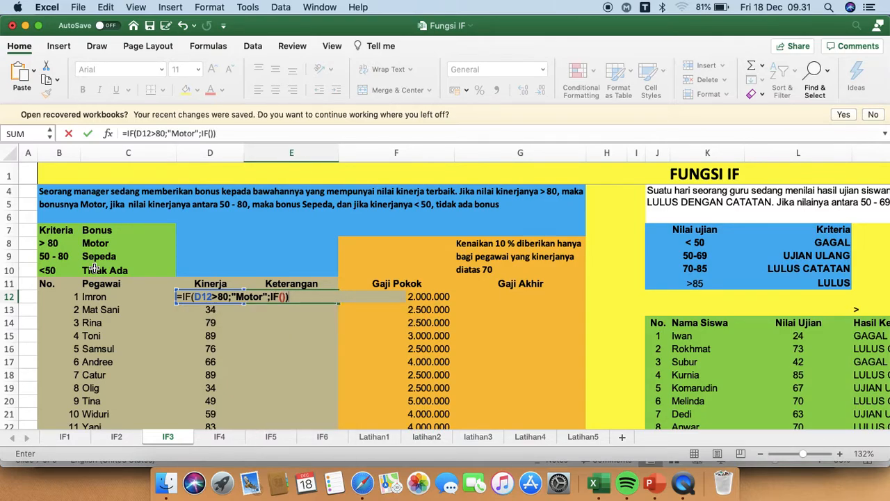
Step: Complete the nested IF in E12 to return "Sepeda" when D12>=50 and otherwise "Tidak Ada", and enter the formula
click(283, 296)
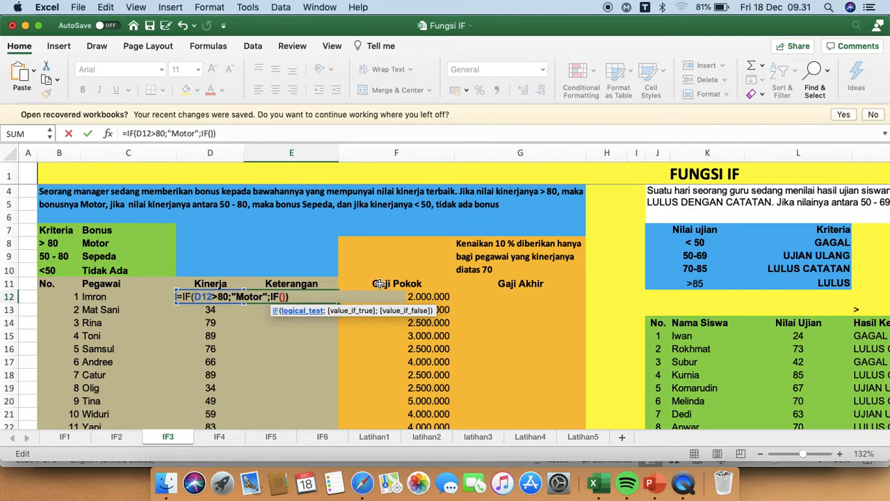
text(>=50)
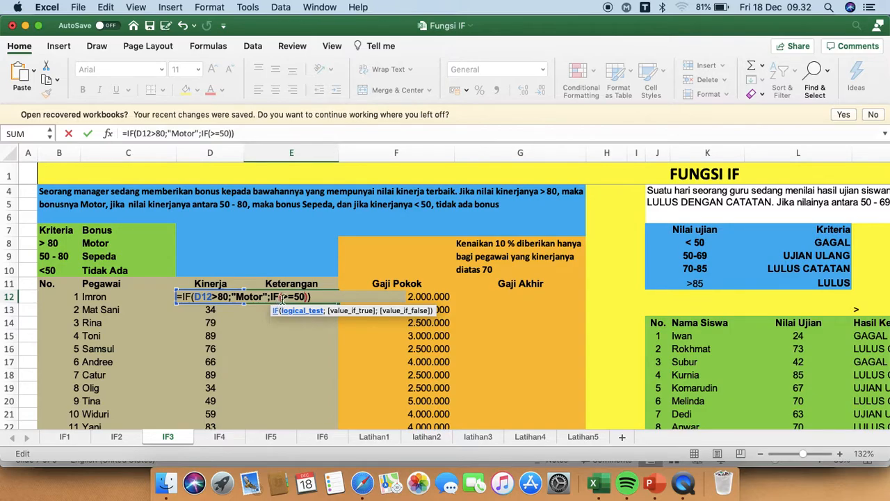
text(D12)
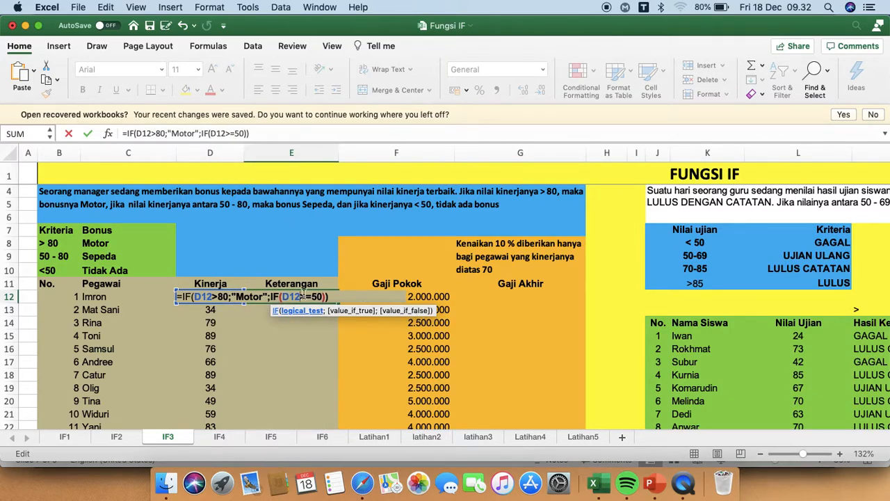
text(;"Sepeda"))
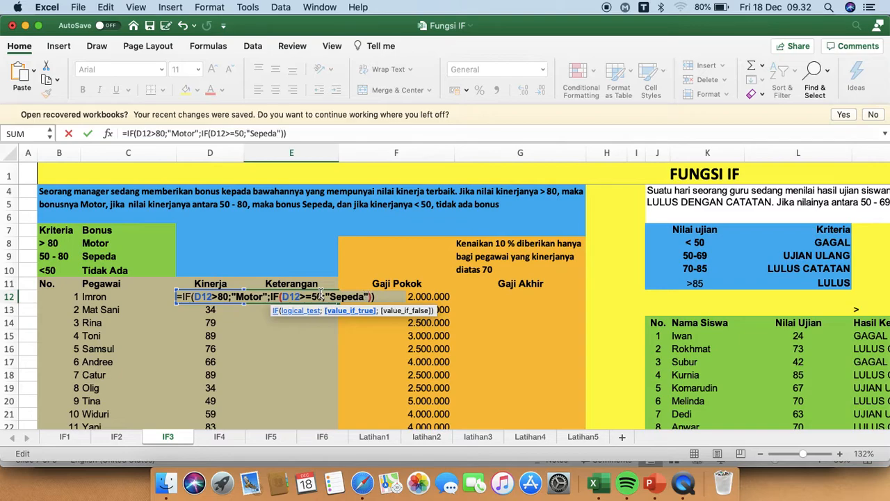
text(;)
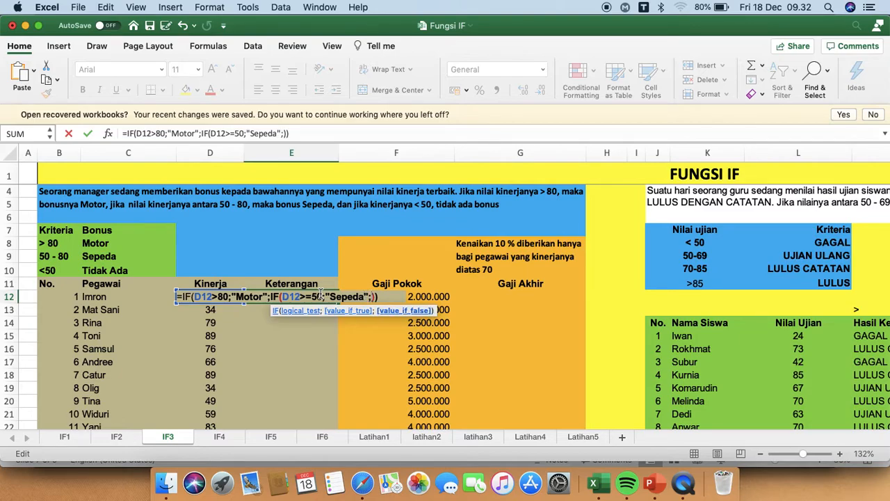
text("Tidak Ada")
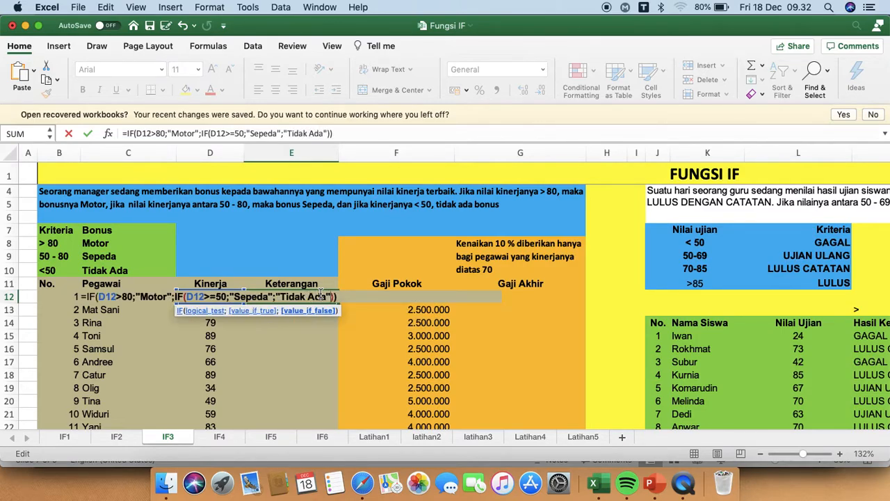
text()))
key(Return)
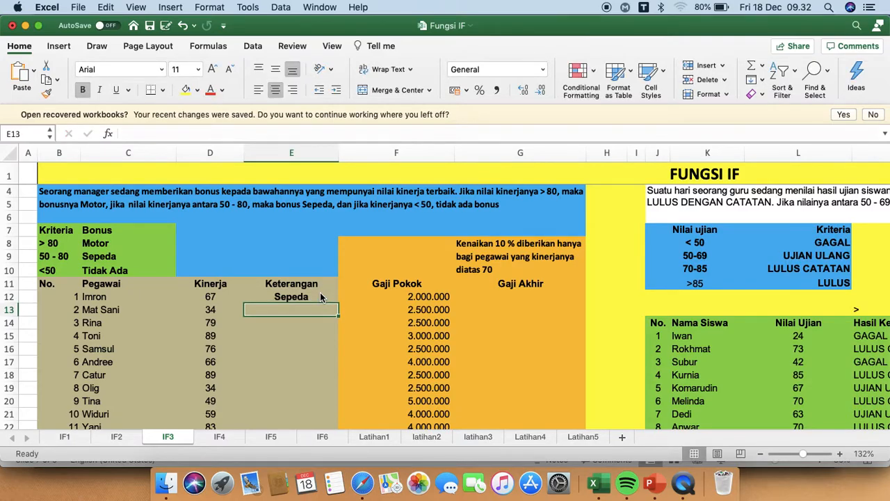
Step: Fill the bonus formula from E12 down through E17 in the Keterangan column
click(308, 297)
drag(338, 303, 330, 365)
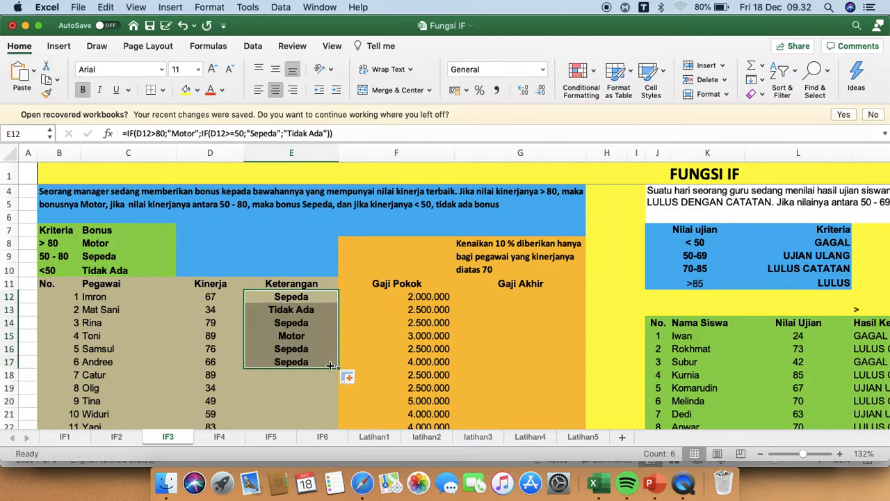
click(300, 360)
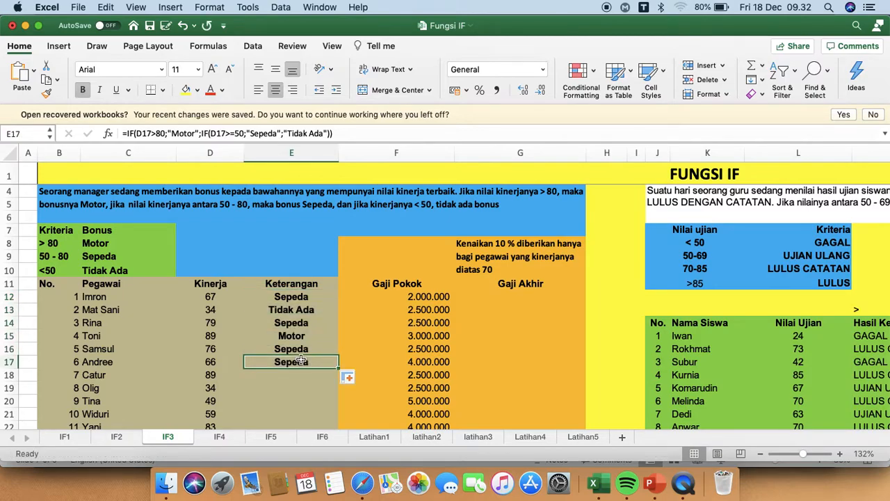
Step: Examine the Latihan 1 exam criteria and the existing nested IF formula in M15 of the Hasil Kelulusan column
scroll(301, 359, right, 10)
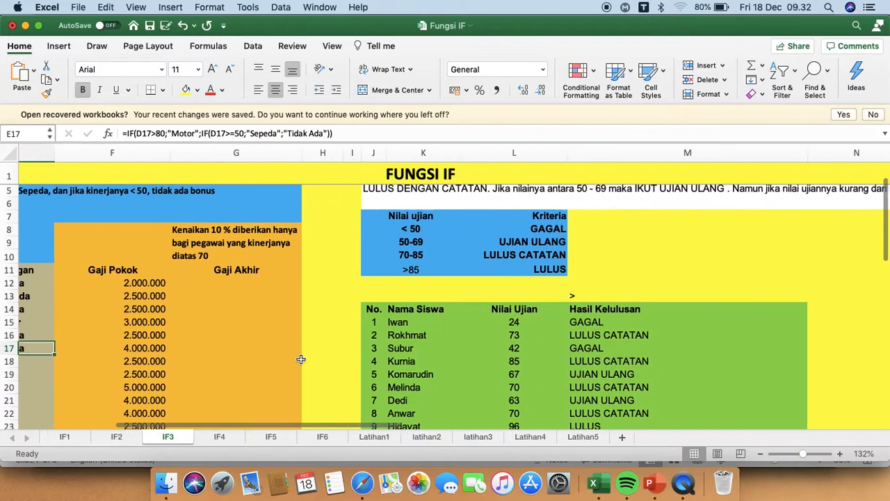
click(356, 338)
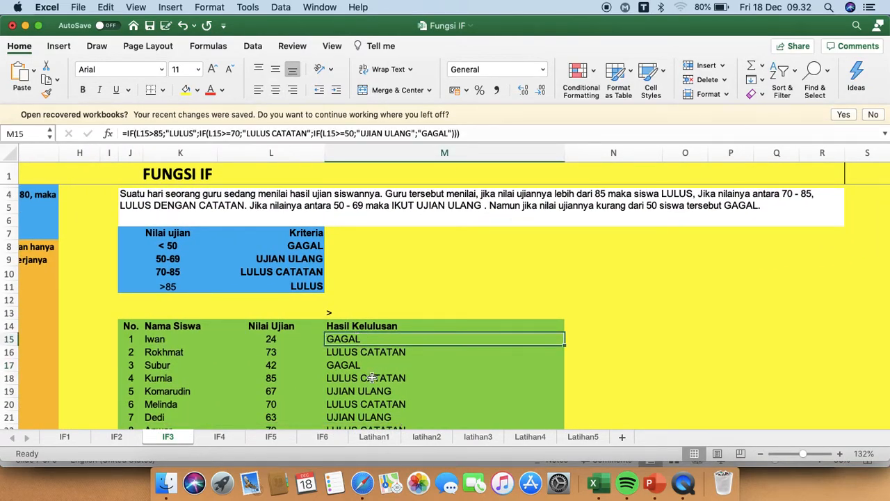
scroll(372, 377, down, 5)
click(395, 332)
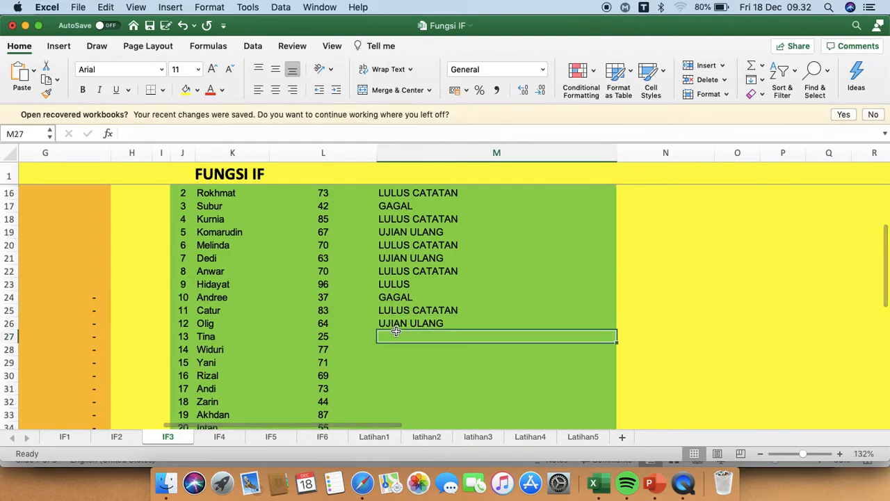
scroll(395, 332, up, 5)
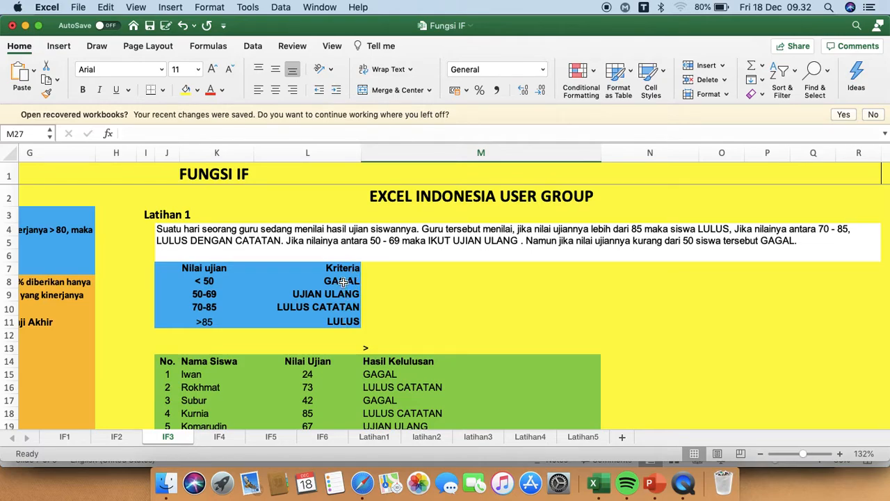
scroll(339, 321, down, 5)
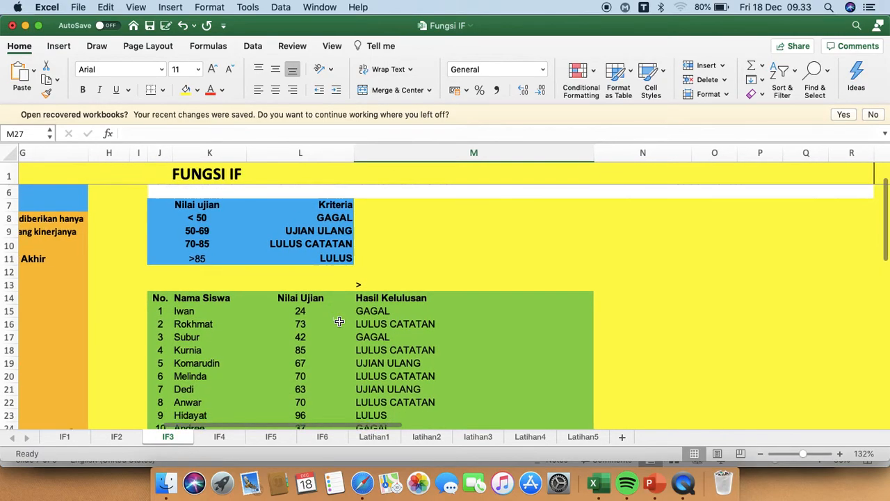
click(385, 293)
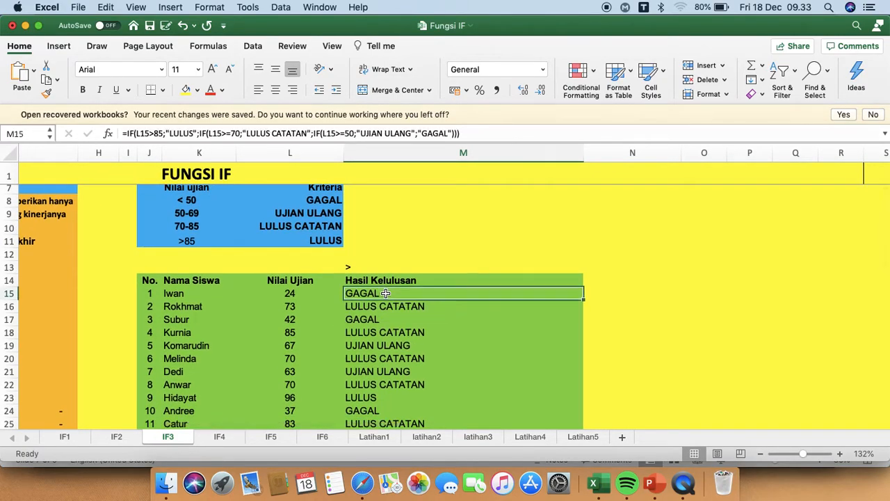
scroll(385, 293, down, 8)
scroll(385, 293, up, 13)
scroll(385, 293, down, 5)
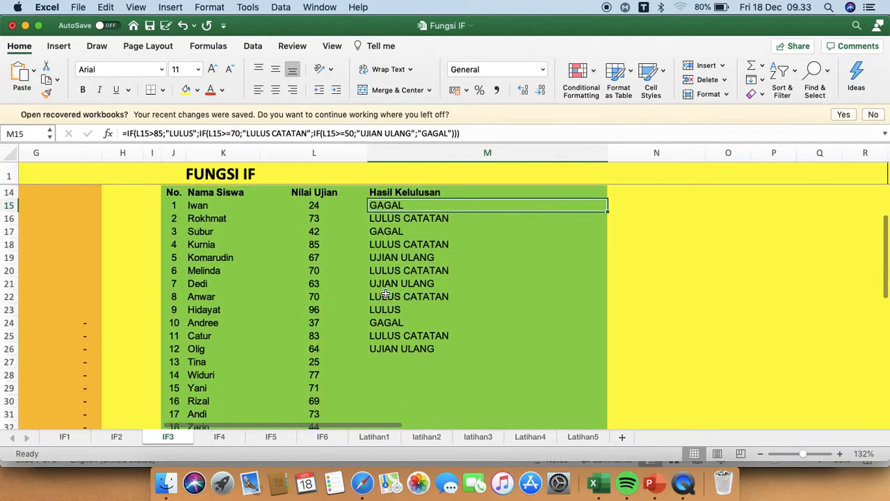
Step: Start an IF formula in the first empty Hasil Kelulusan cell, M27, that returns "LULUS" when L27>85
click(387, 363)
scroll(388, 367, up, 12)
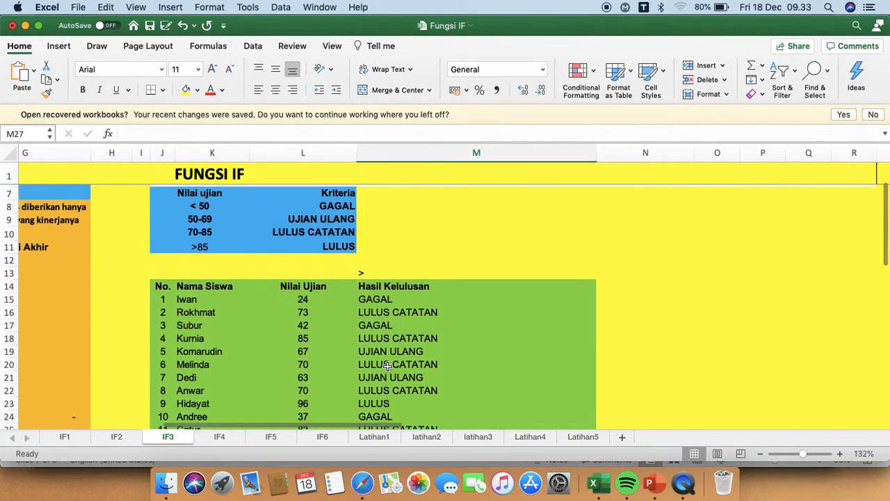
scroll(388, 366, down, 5)
scroll(387, 367, down, 2)
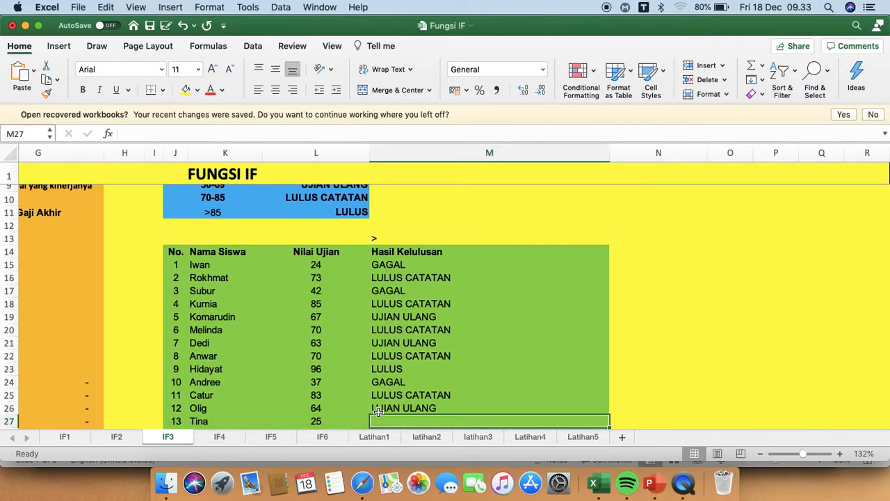
scroll(378, 411, up, 3)
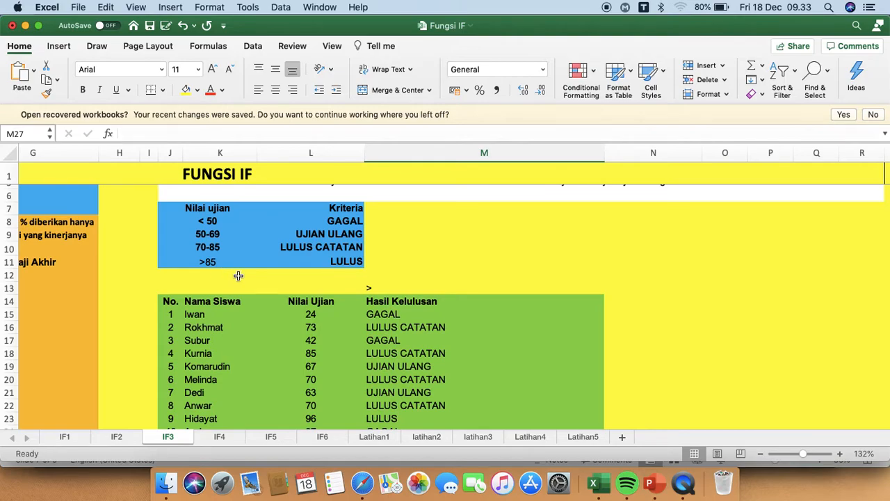
scroll(229, 274, down, 5)
scroll(238, 276, up, 1)
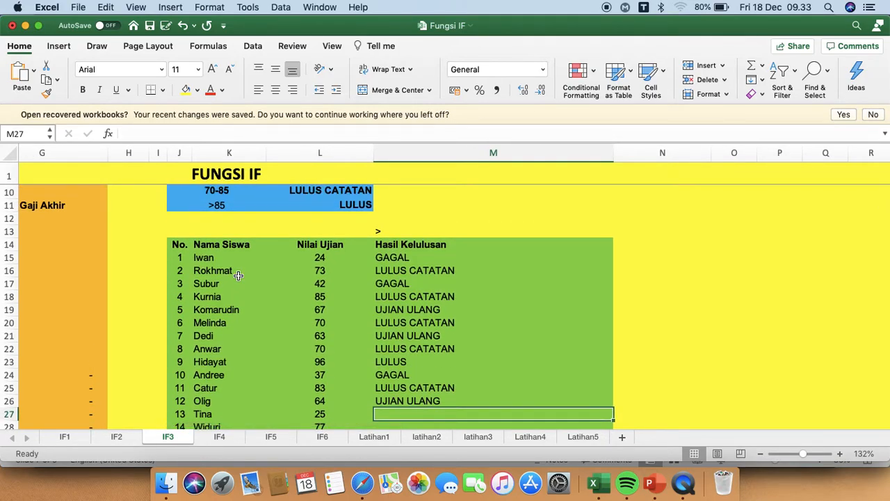
text(=IF()
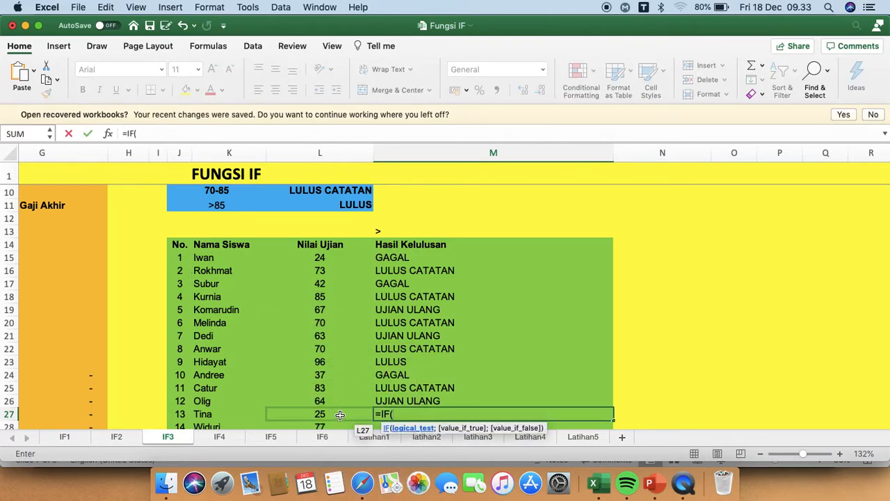
click(339, 415)
text(>85="LULUS";)
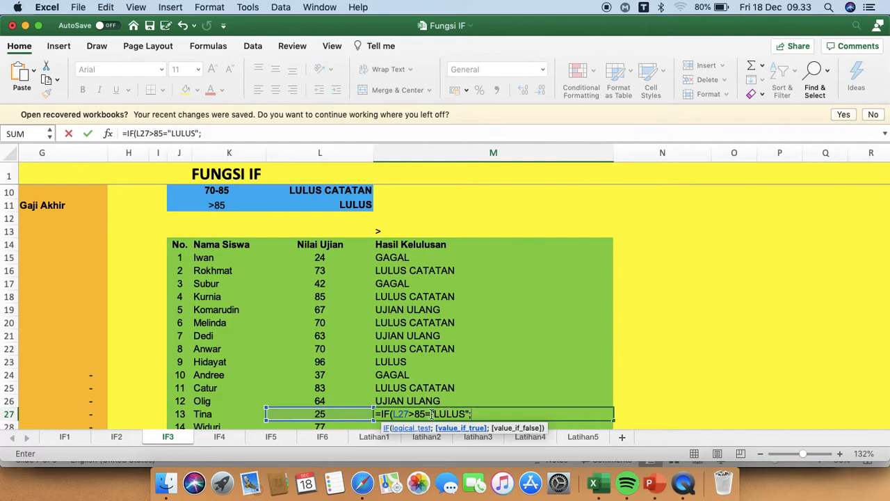
click(424, 413)
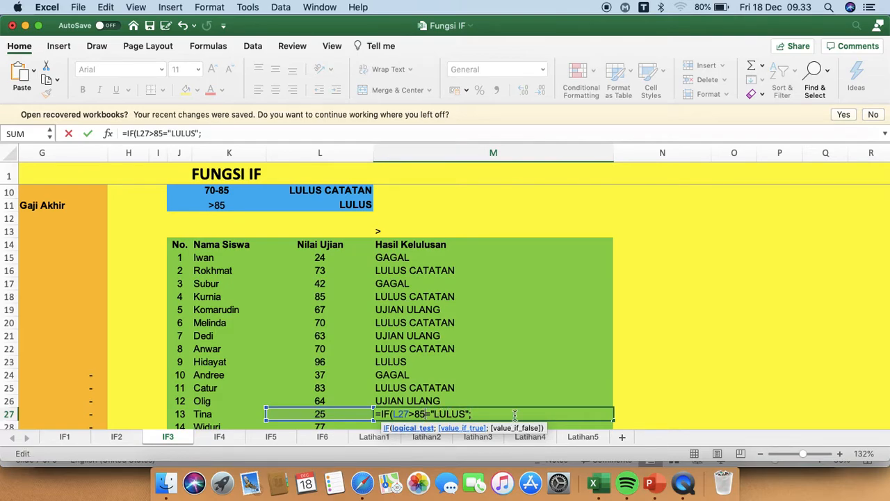
key(shift+Right)
text(;)
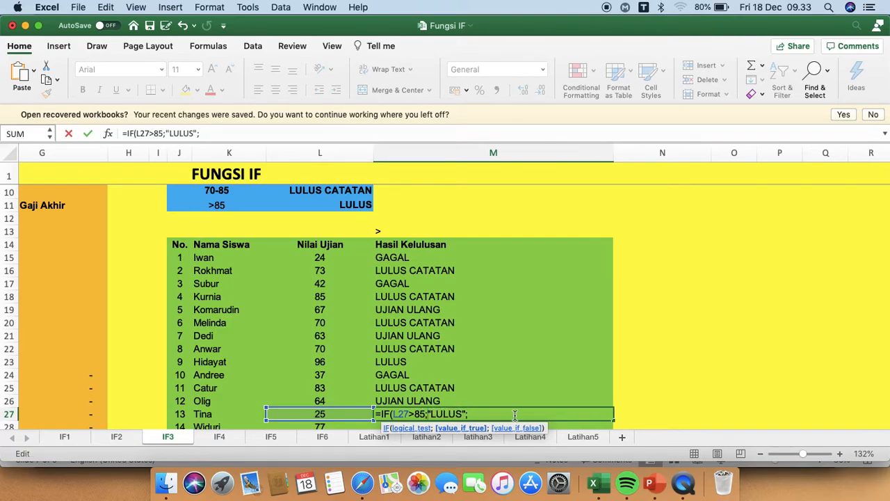
Step: Add a nested IF to the M27 formula that returns "LULUS CATATAN" when L27>=70
key(Right)
text(IF)
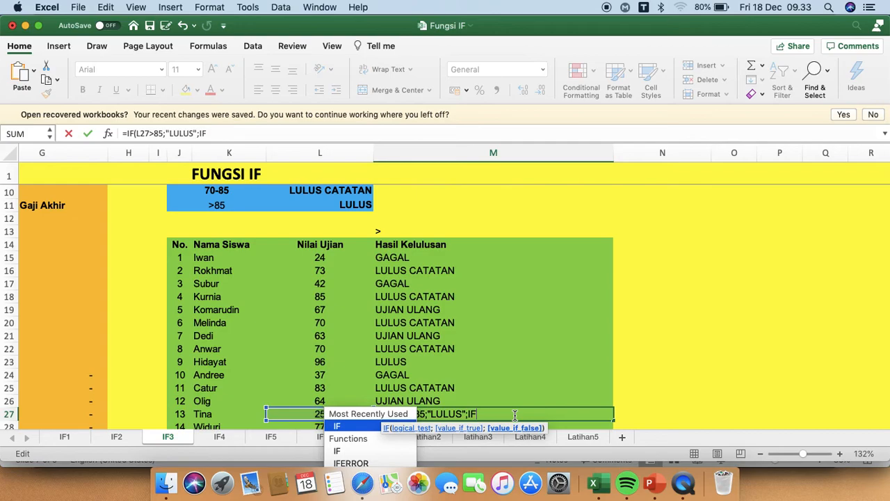
text(()
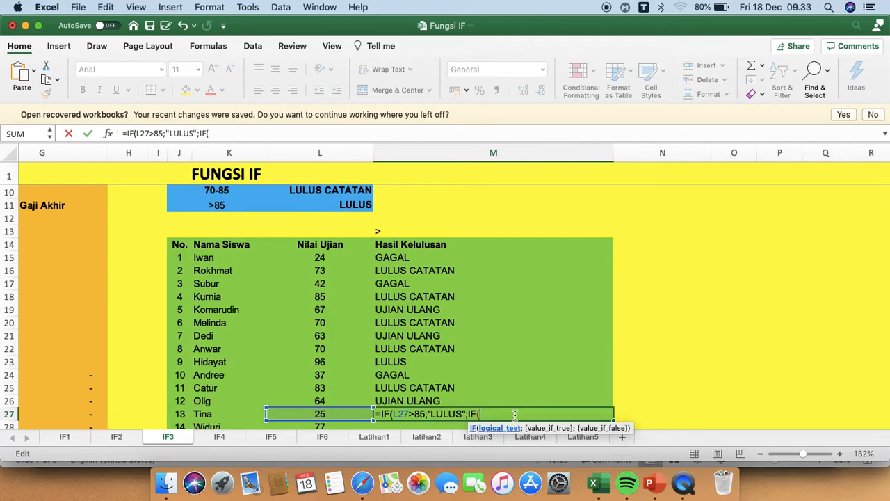
text(L27)
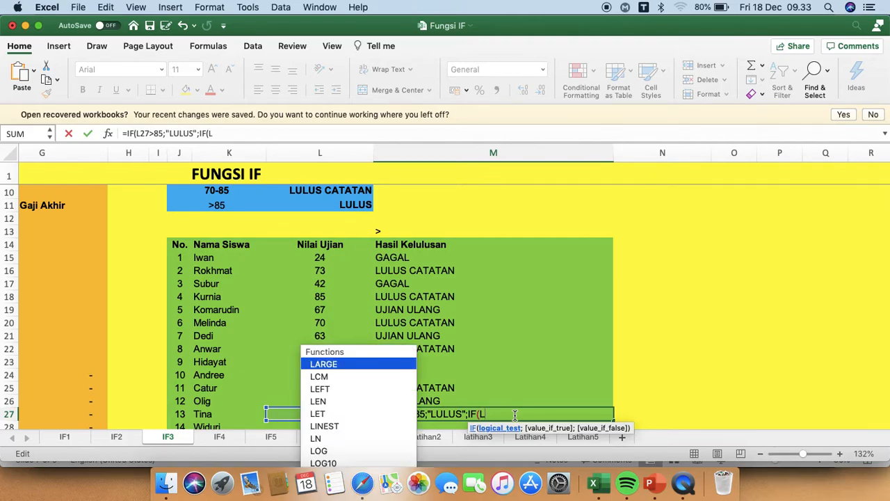
text(>=)
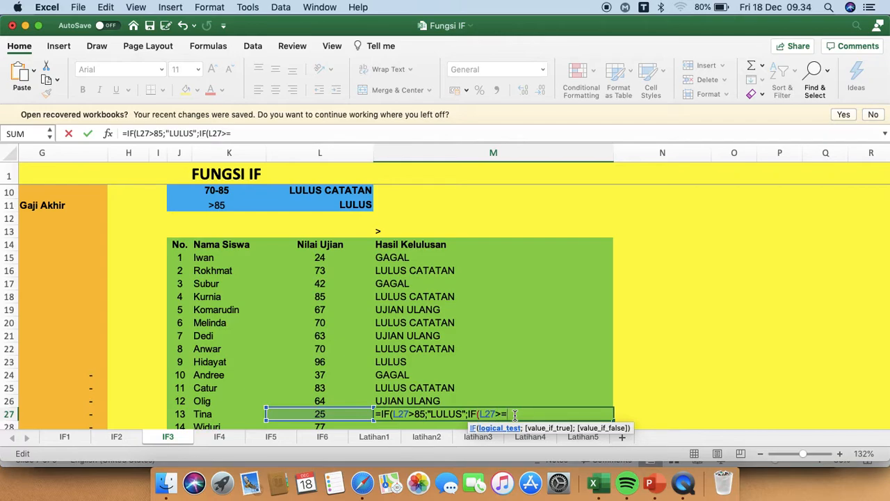
text(70;)
text("LULU)
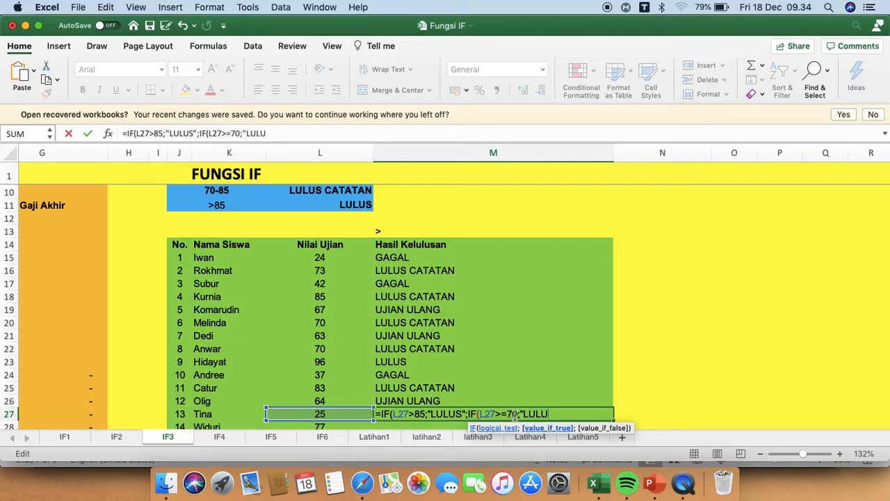
text(S CATATAB)
key(BackSpace)
text(N)
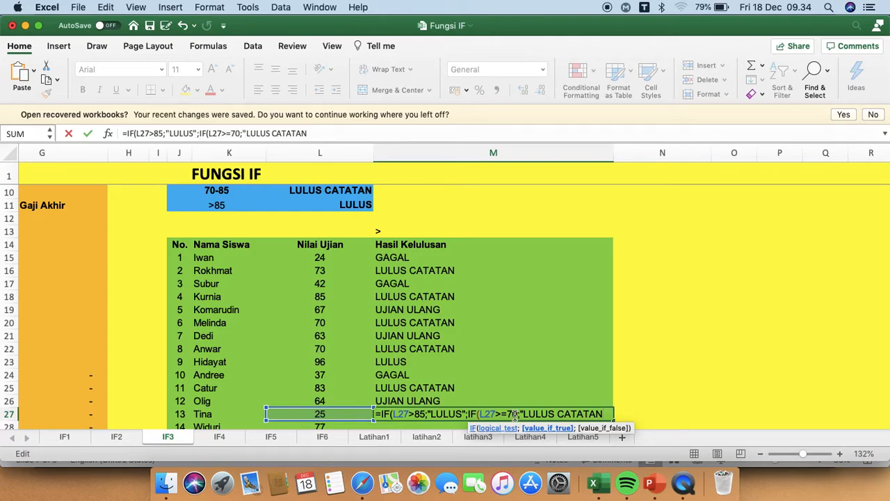
text(";)
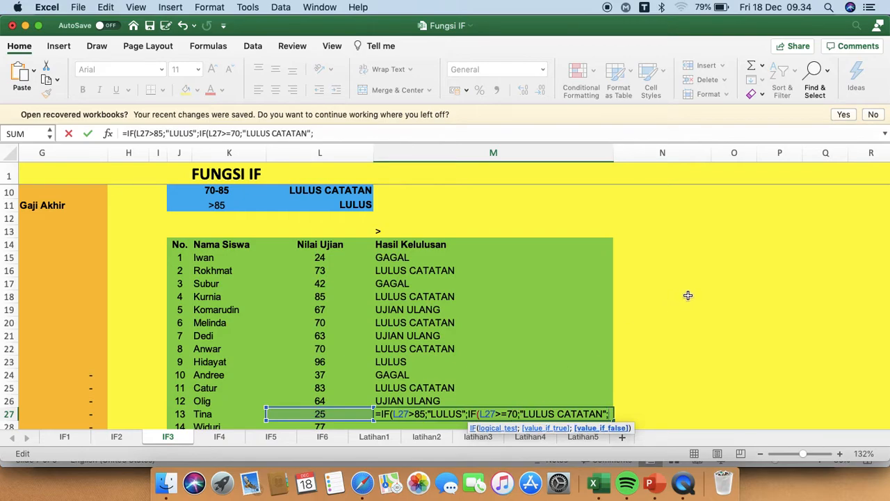
Step: Nest a third IF in the M27 formula that returns "UJIAN ULANG" when L27>=50
text(IF)
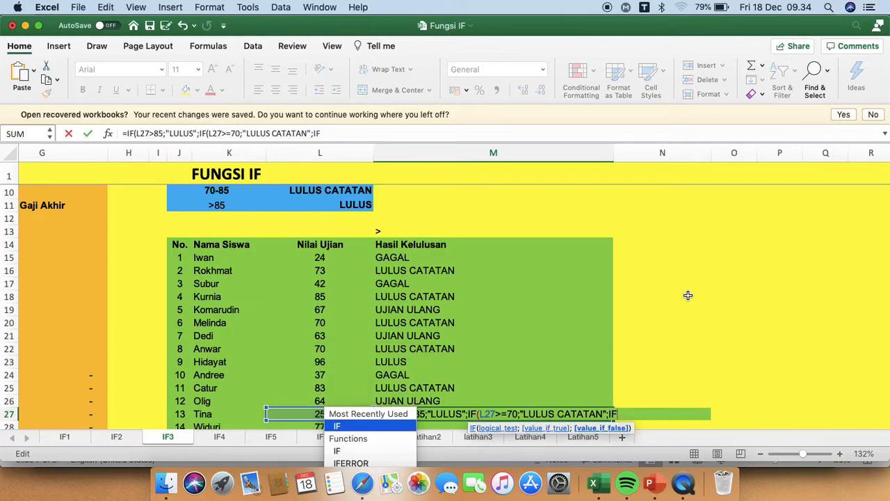
text(()
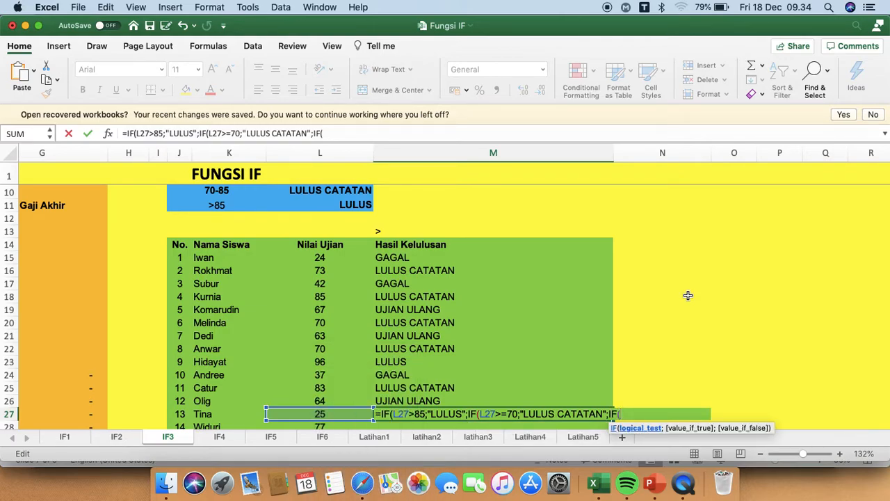
scroll(688, 295, up, 2)
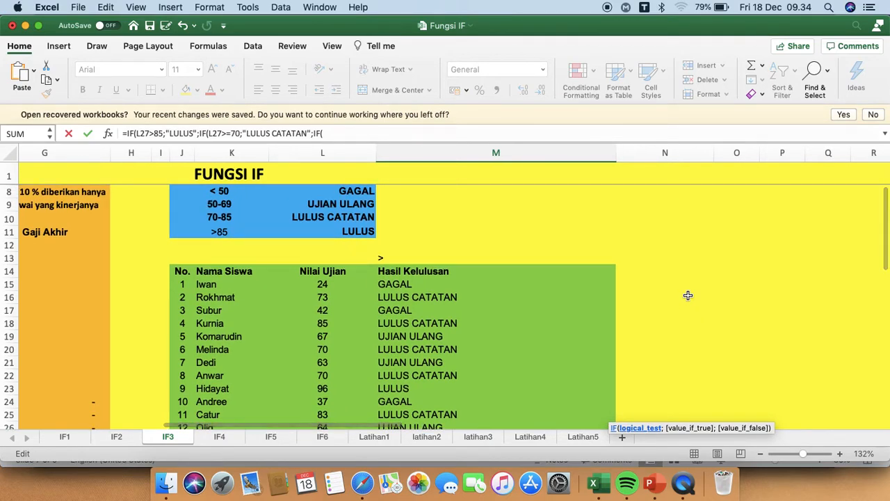
scroll(688, 296, down, 4)
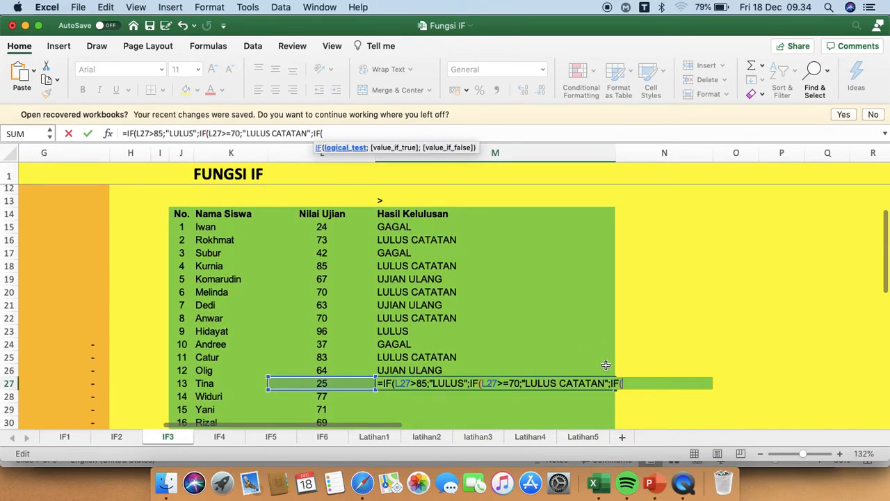
text(L27)
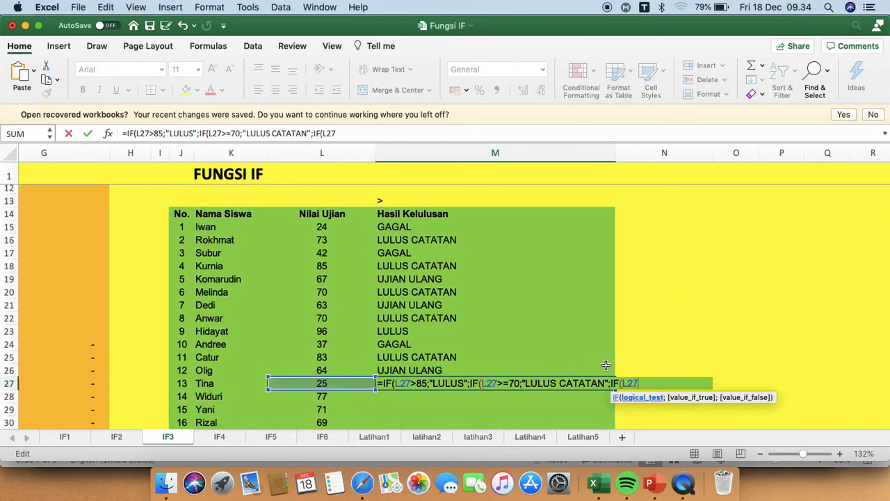
text(>=50)
scroll(606, 365, up, 4)
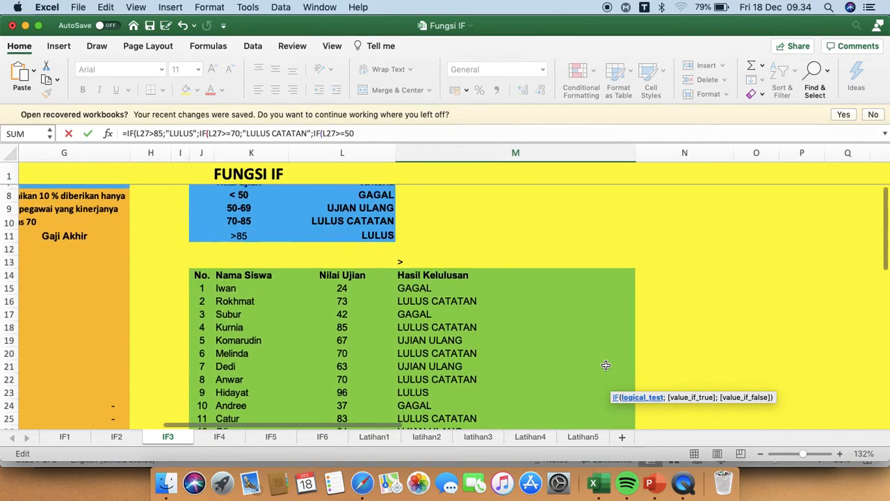
scroll(606, 365, up, 1)
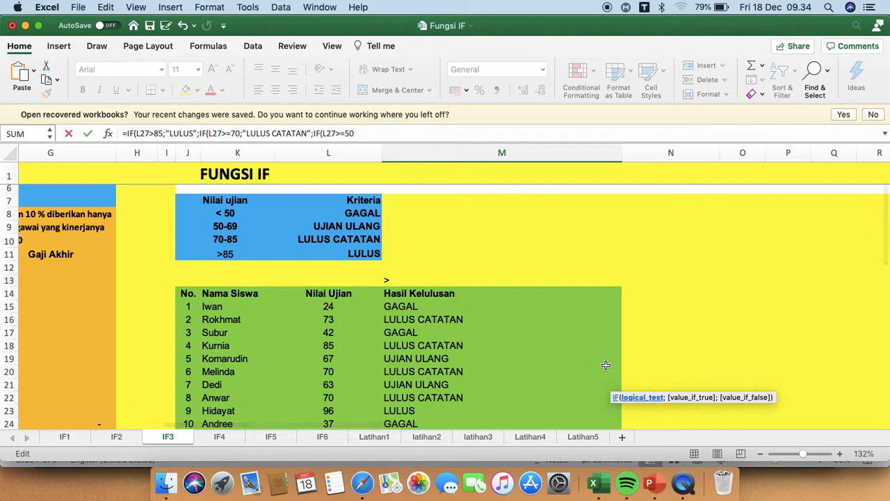
scroll(606, 365, down, 2)
scroll(606, 365, down, 5)
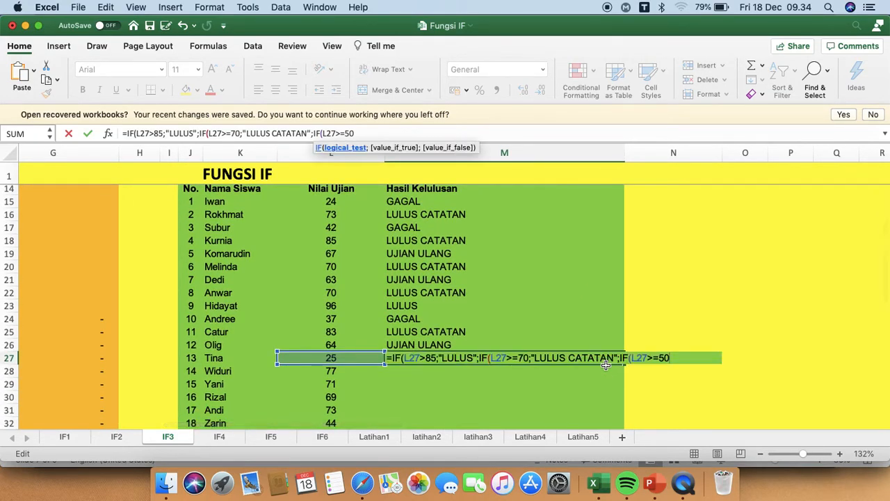
text(;")
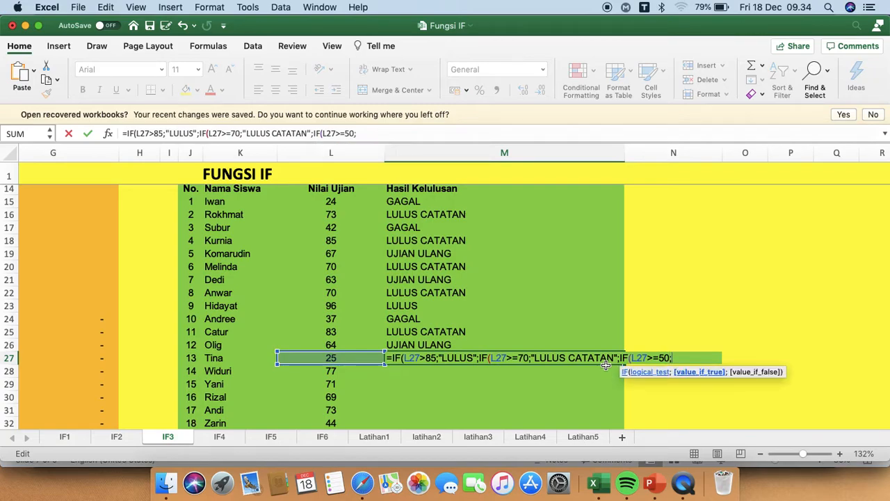
scroll(606, 365, up, 10)
scroll(606, 365, down, 10)
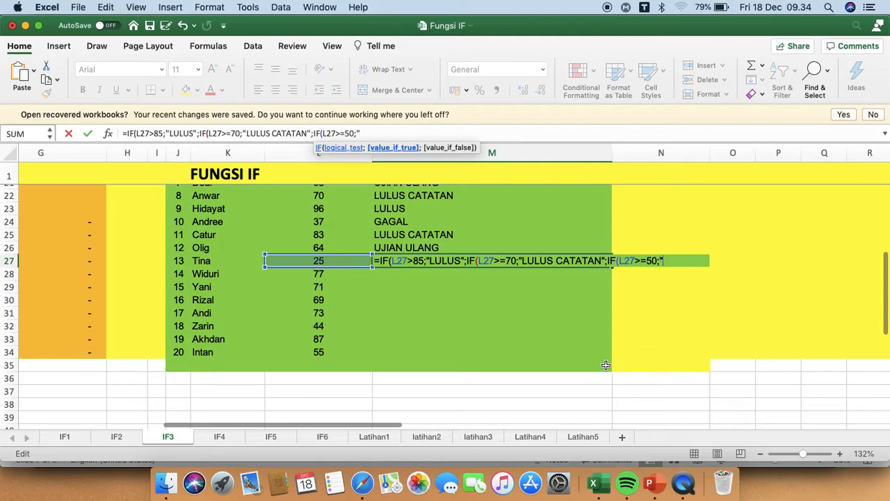
text(UJIAN ULANG";)
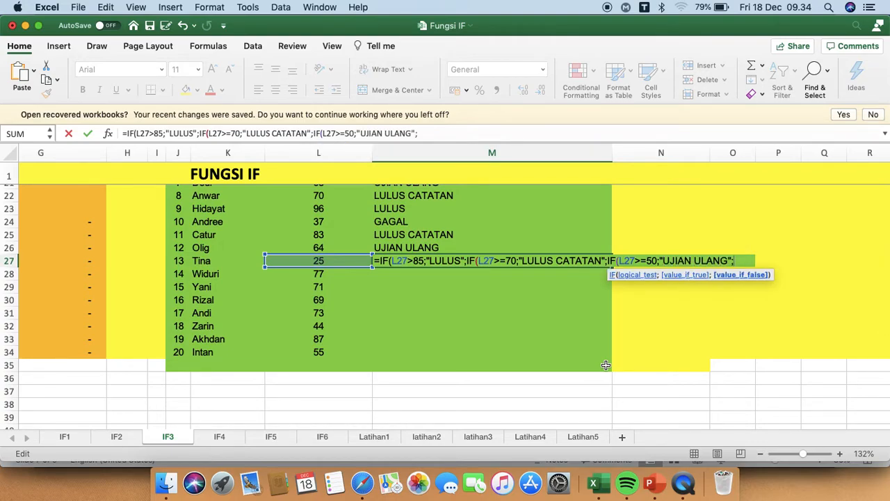
Step: Set "GAGAL" as the final otherwise result in the M27 formula, close all three IFs and enter it
scroll(606, 365, up, 8)
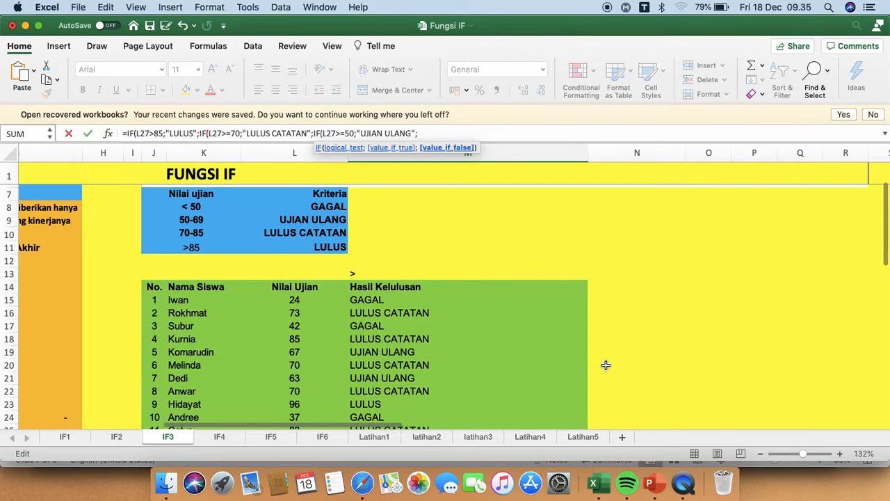
scroll(605, 365, down, 7)
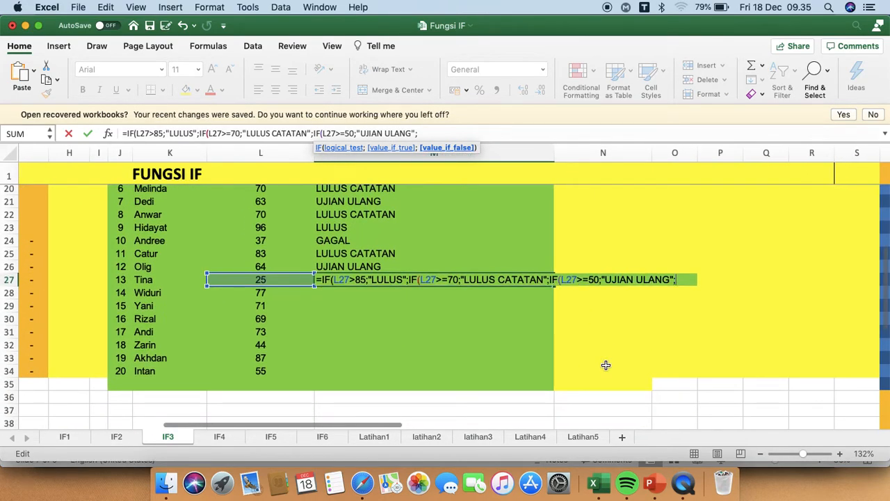
text("GAGAL")
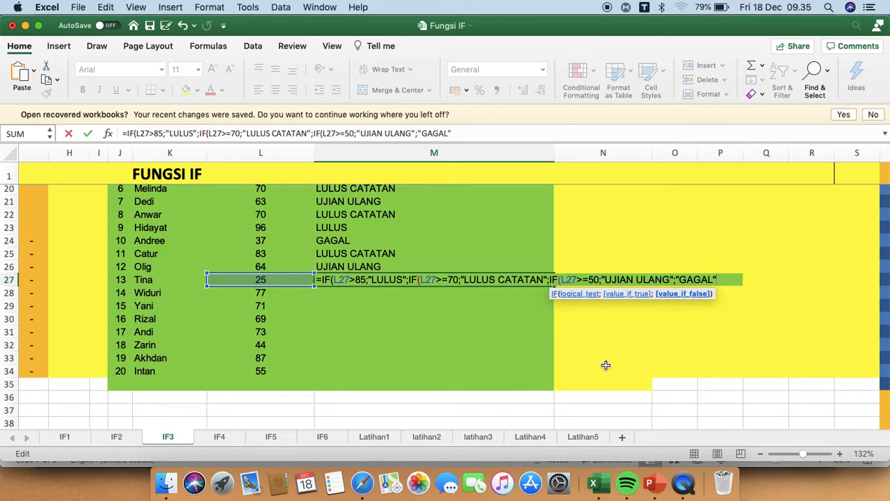
text()))
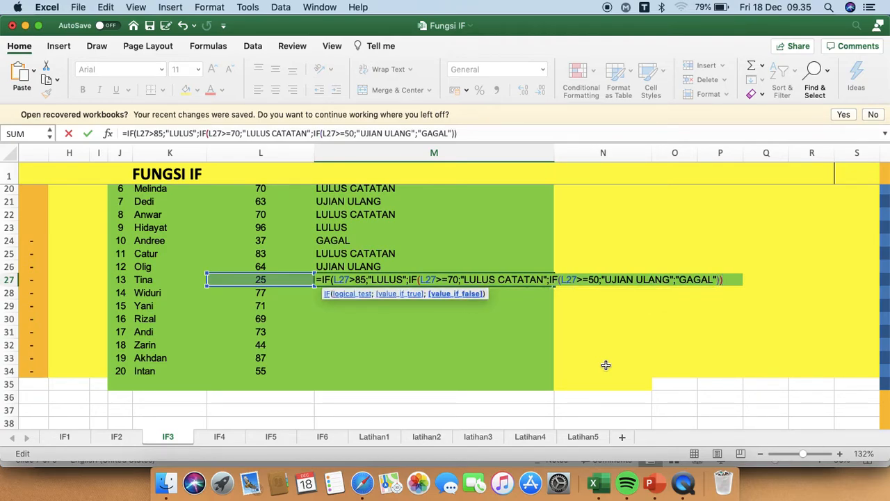
text())
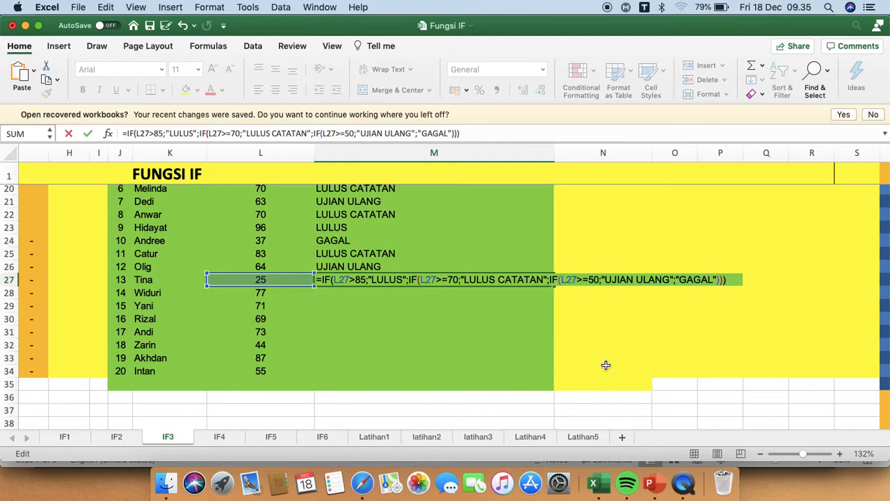
key(Return)
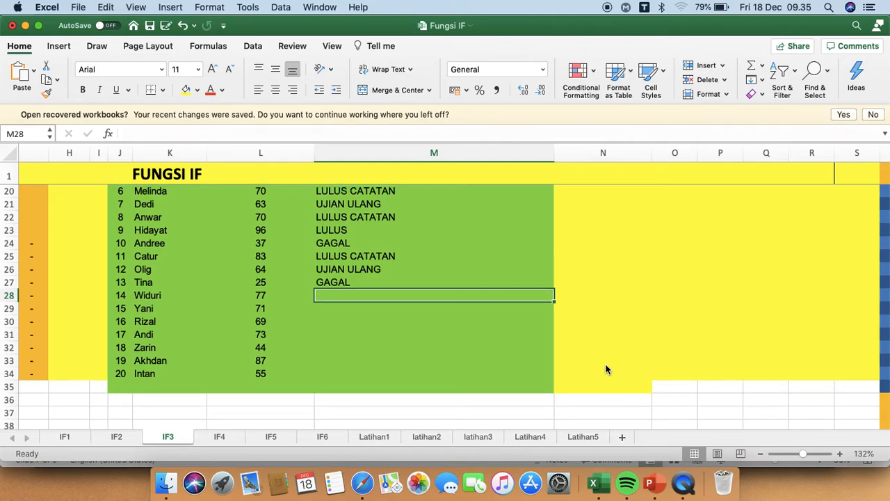
scroll(606, 370, up, 10)
scroll(252, 300, down, 2)
scroll(251, 300, left, 6)
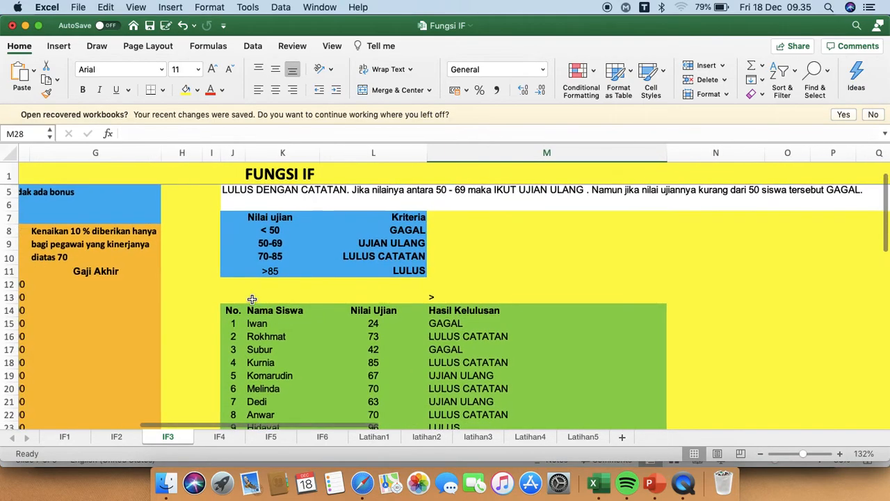
scroll(252, 300, down, 3)
scroll(252, 300, right, 2)
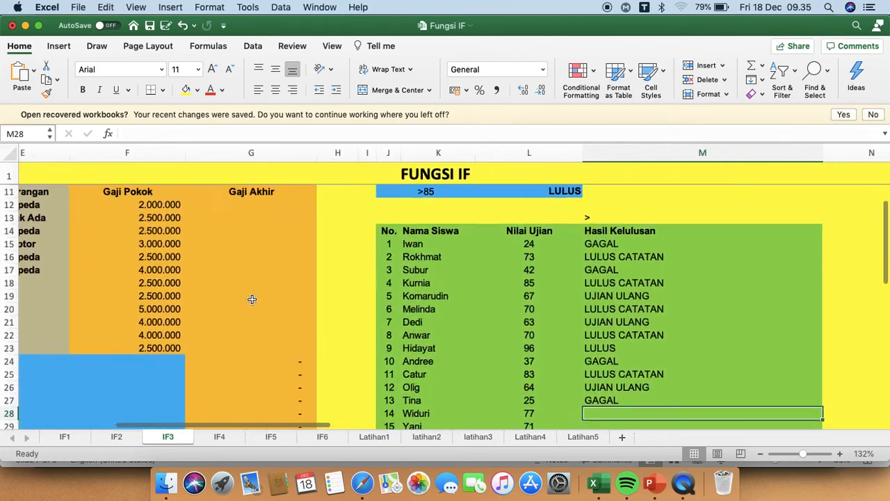